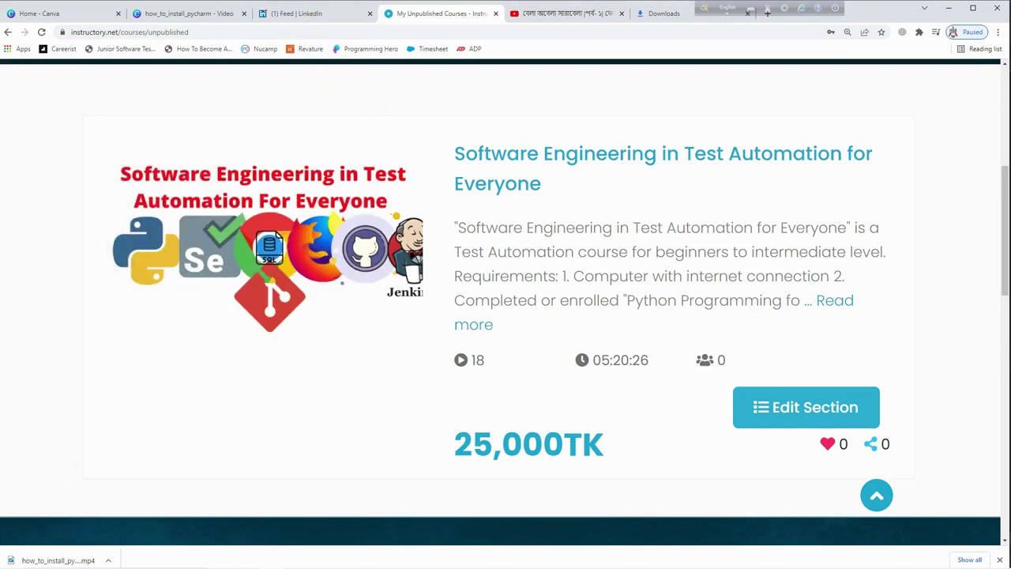
Step: Close the how_to_install_pycharm and LinkedIn browser tabs and open a new tab
{"action": "left_click", "coordinate": [245, 15]}
{"action": "left_click", "coordinate": [247, 15]}
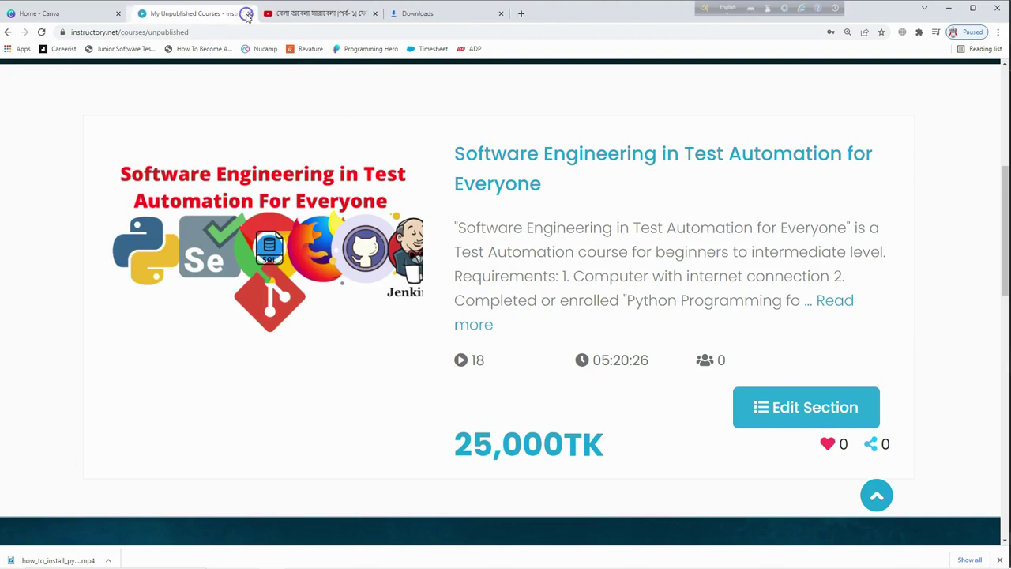
{"action": "left_click", "coordinate": [515, 13]}
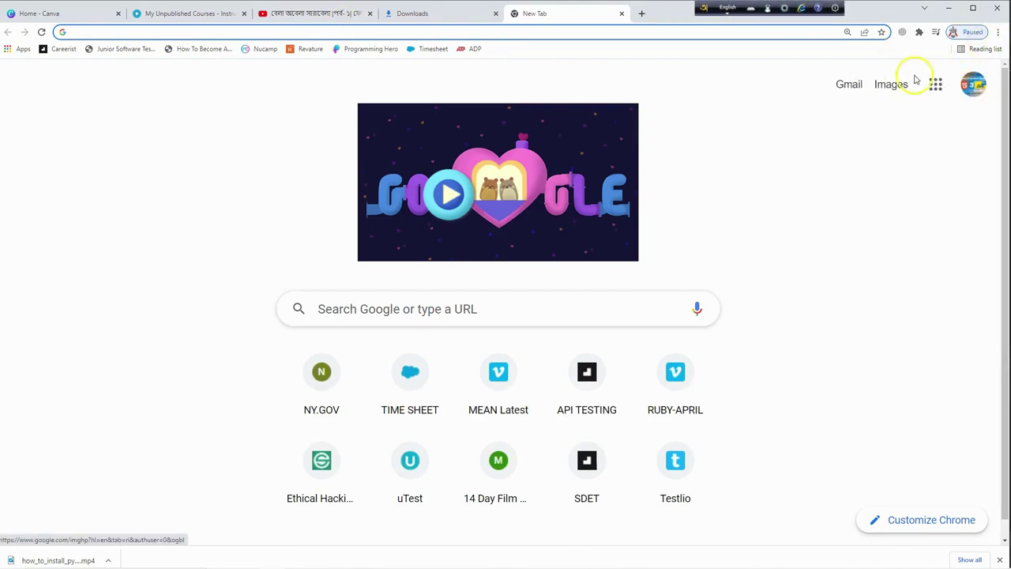
Step: Open Google Docs from the Google apps list and create a blank document
{"action": "left_click", "coordinate": [974, 86]}
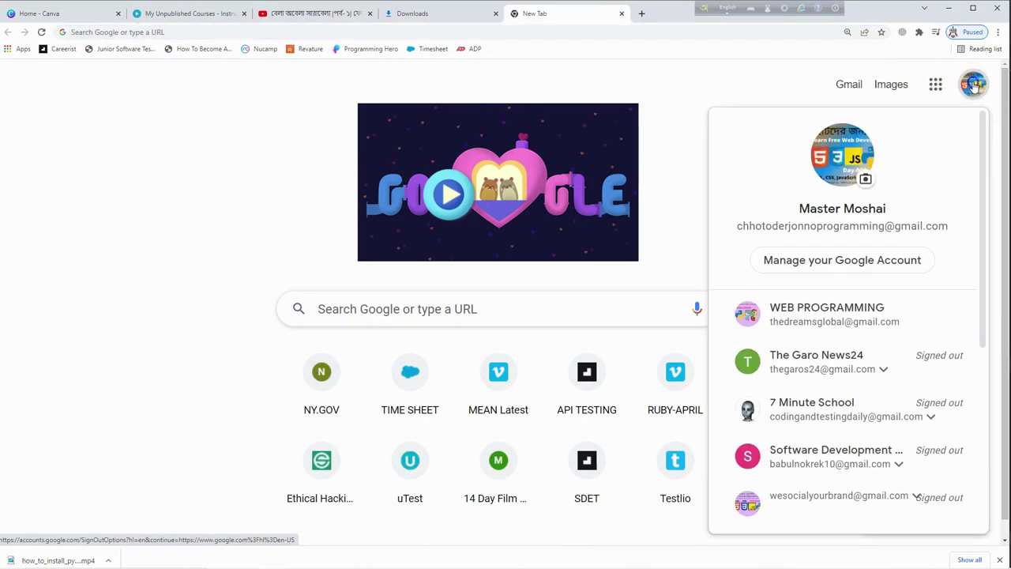
{"action": "left_click", "coordinate": [962, 85]}
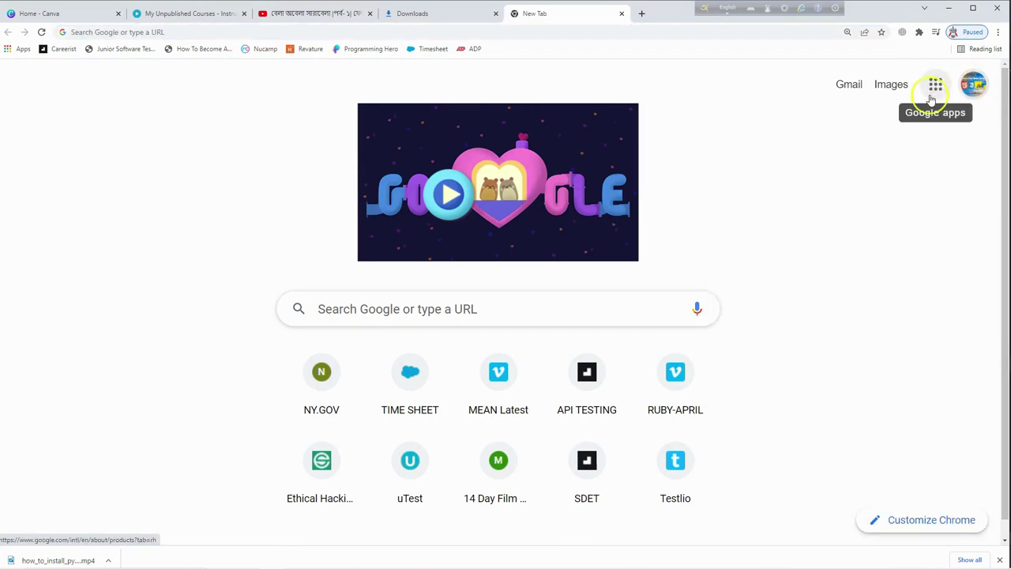
{"action": "left_click", "coordinate": [941, 92]}
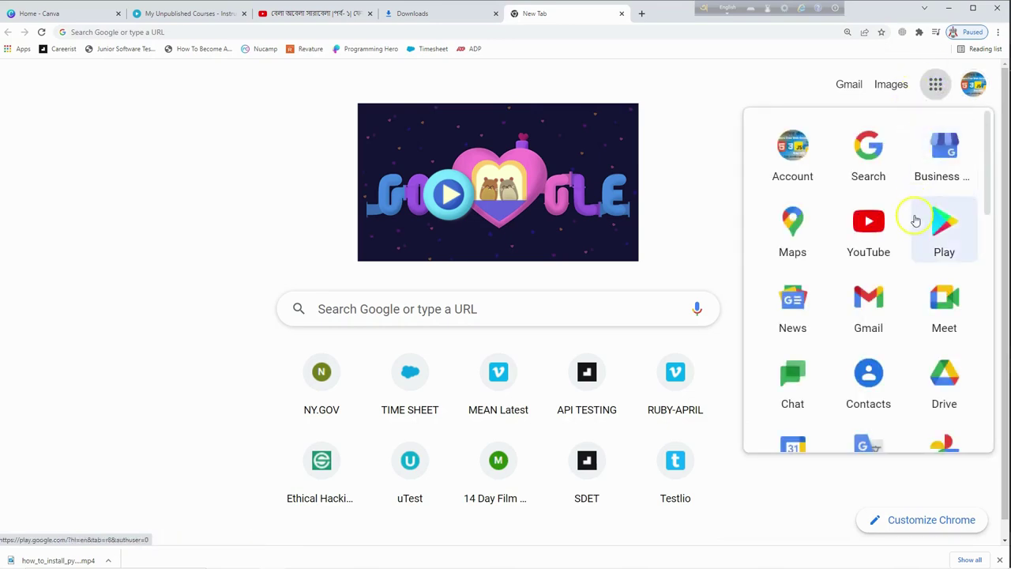
{"action": "scroll", "coordinate": [912, 240], "scroll_direction": "down", "scroll_amount": 2}
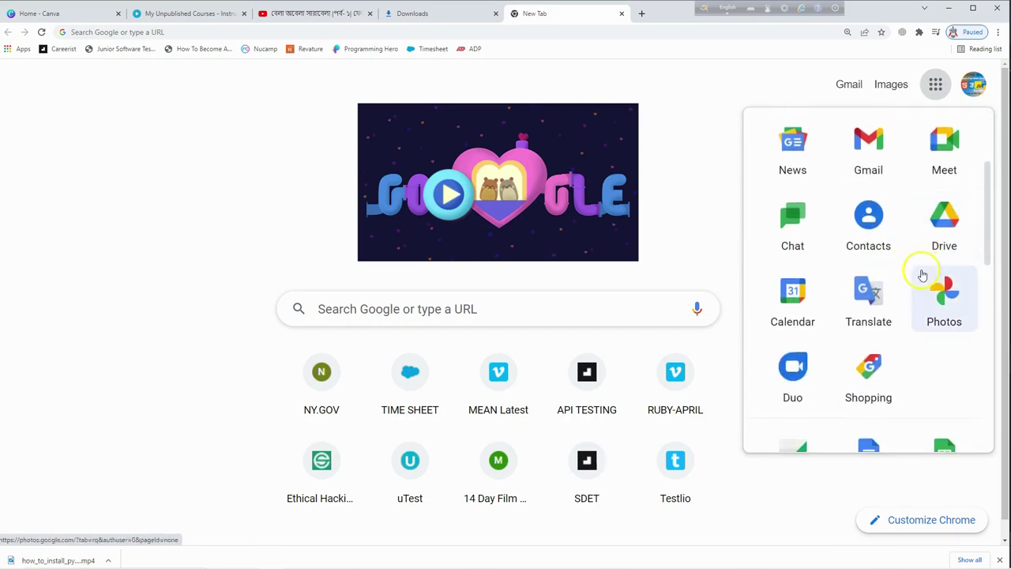
{"action": "scroll", "coordinate": [922, 276], "scroll_direction": "down", "scroll_amount": 3}
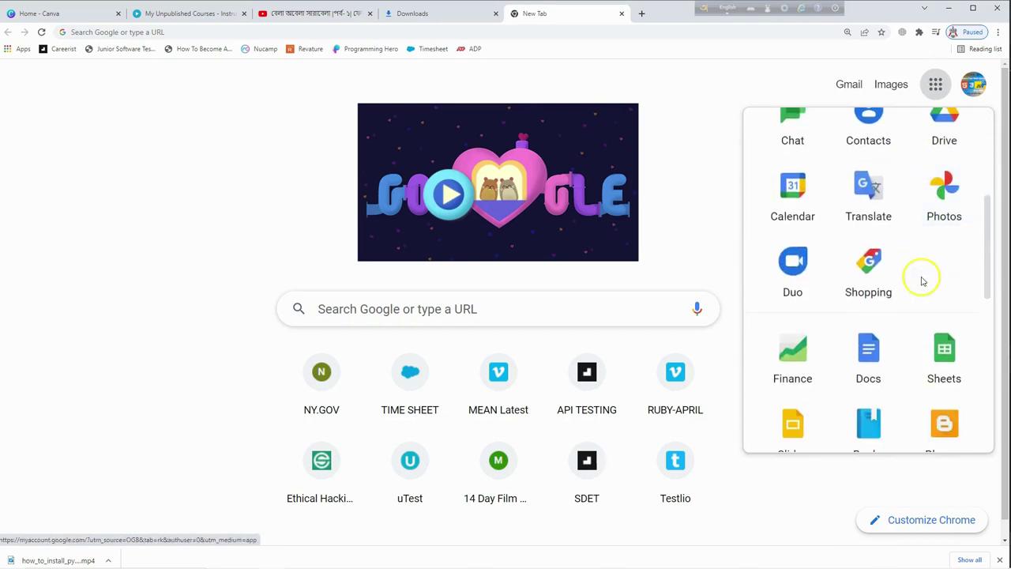
{"action": "scroll", "coordinate": [908, 281], "scroll_direction": "down", "scroll_amount": 1}
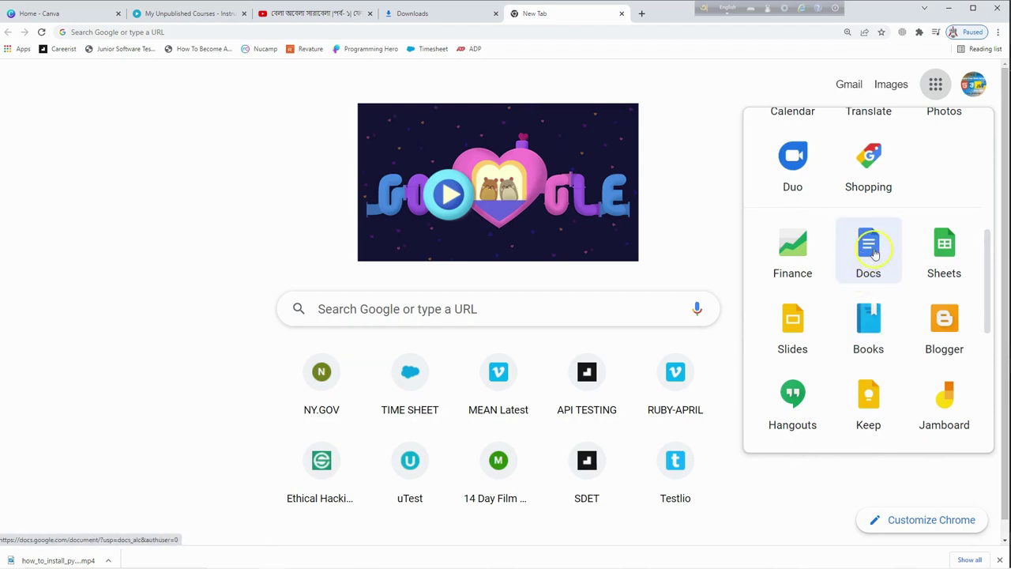
{"action": "left_click", "coordinate": [868, 252]}
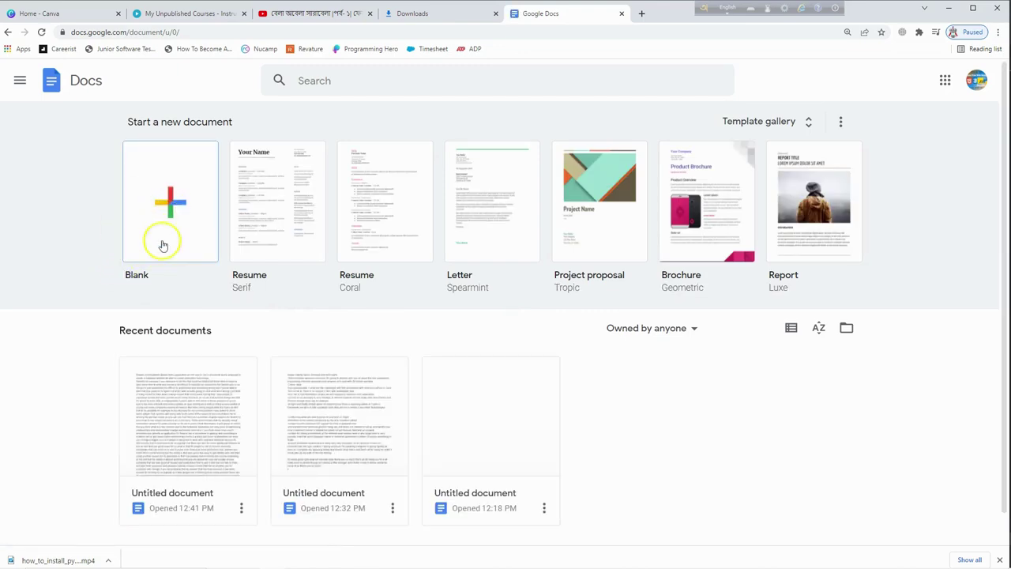
{"action": "left_click", "coordinate": [177, 206]}
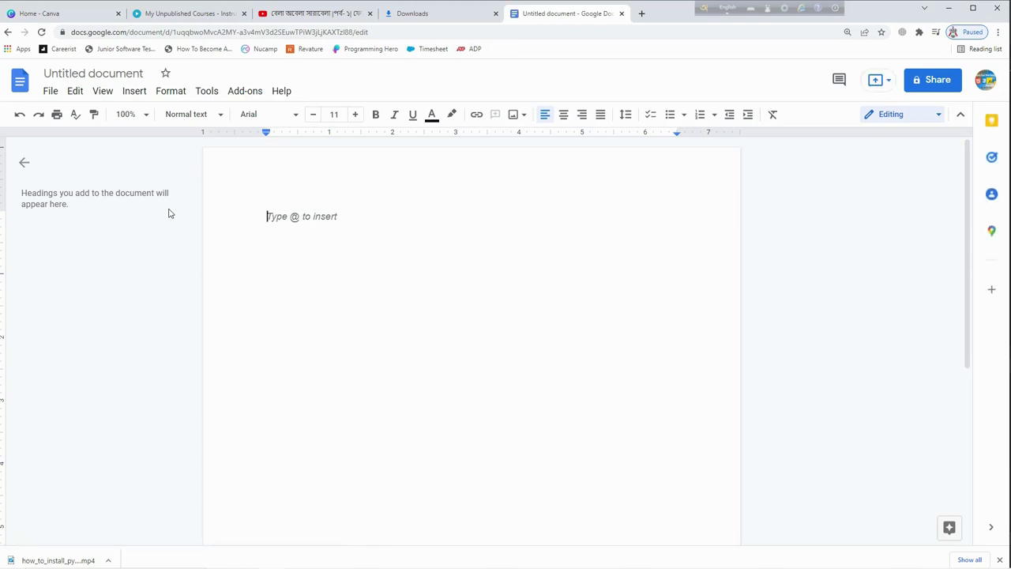
Step: Add the heading "Note:" at font size 24 and start a new line below it
{"action": "type", "text": "Note:"}
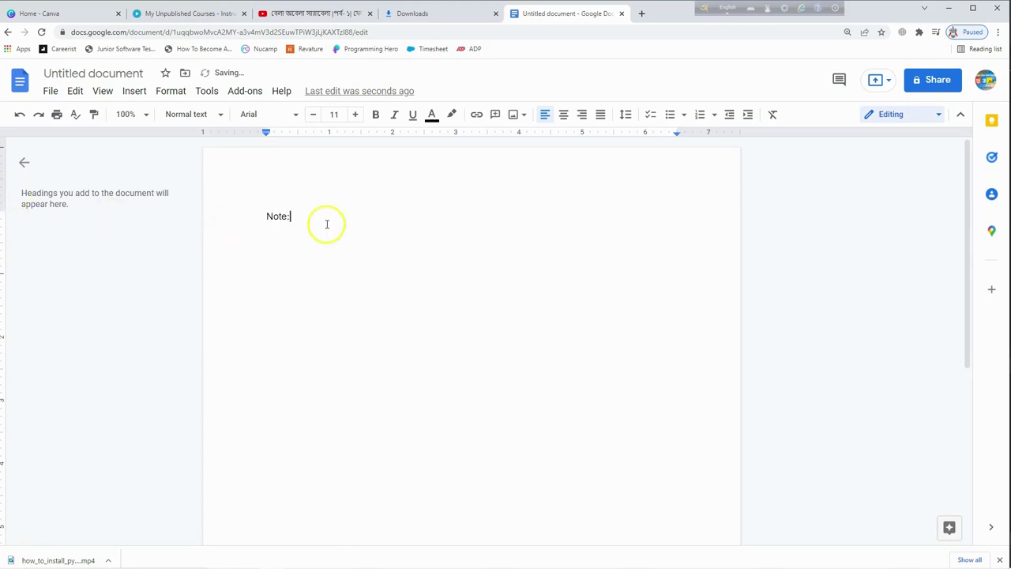
{"action": "left_click_drag", "start_coordinate": [321, 204], "coordinate": [248, 209]}
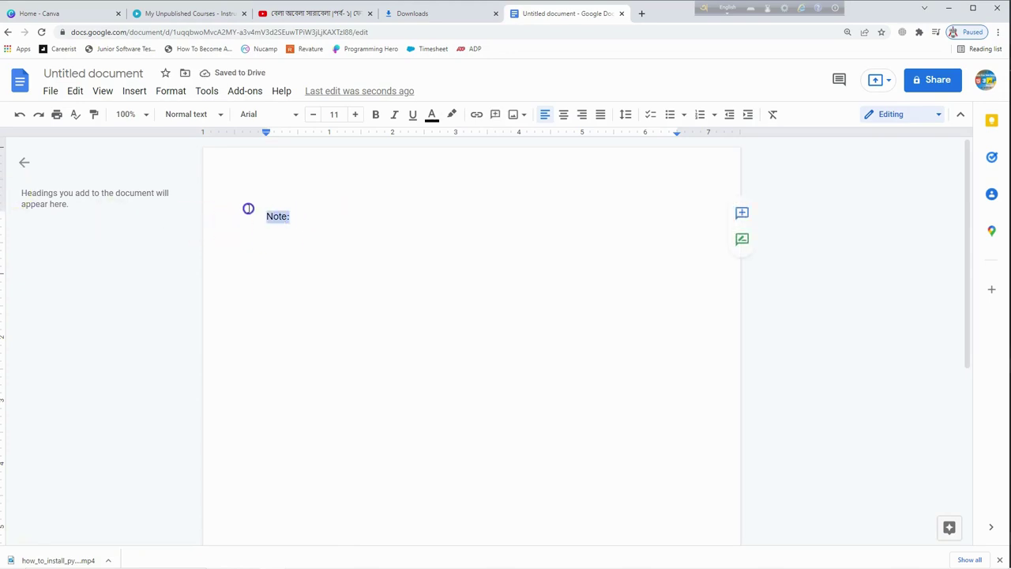
{"action": "left_click", "coordinate": [356, 115]}
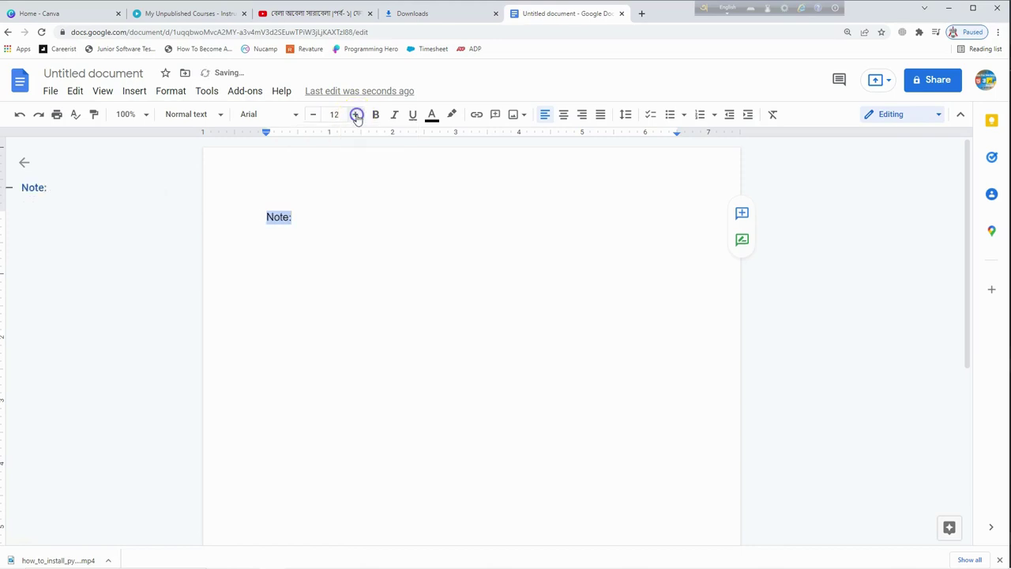
{"action": "left_click", "coordinate": [356, 115]}
{"action": "left_click", "coordinate": [356, 115]}
{"action": "left_click", "coordinate": [356, 114]}
{"action": "left_click", "coordinate": [356, 115]}
{"action": "left_click", "coordinate": [356, 115]}
{"action": "left_click", "coordinate": [356, 115]}
{"action": "left_click", "coordinate": [354, 115]}
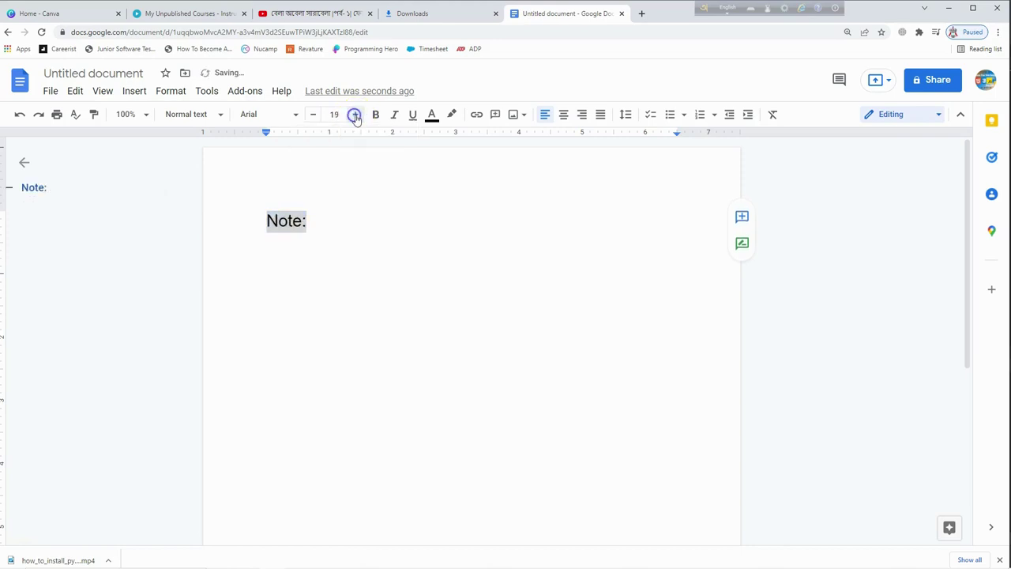
{"action": "left_click", "coordinate": [355, 114]}
{"action": "left_click", "coordinate": [355, 115]}
{"action": "left_click", "coordinate": [355, 115]}
{"action": "left_click", "coordinate": [355, 115]}
{"action": "left_click", "coordinate": [354, 114]}
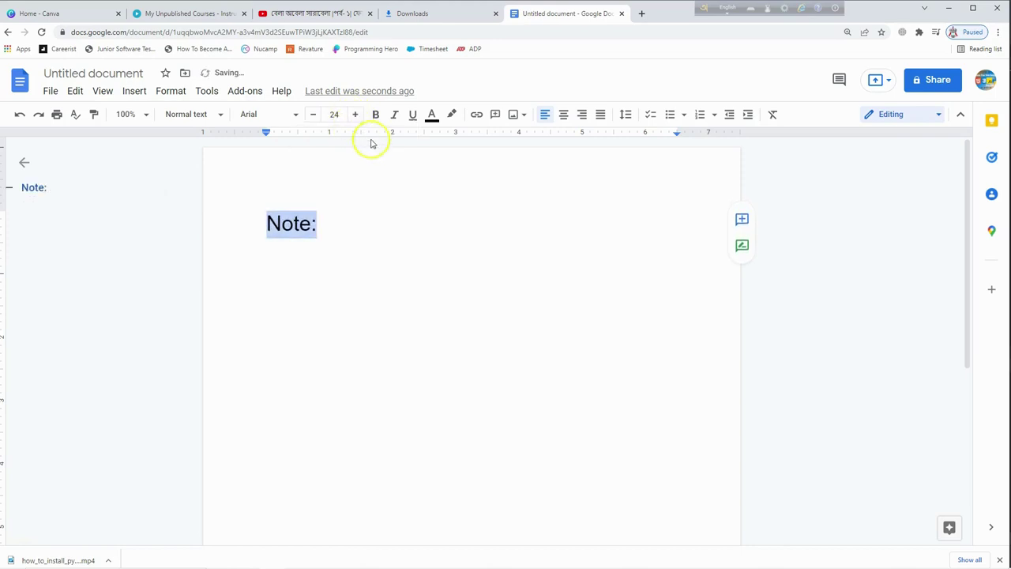
{"action": "left_click", "coordinate": [330, 232]}
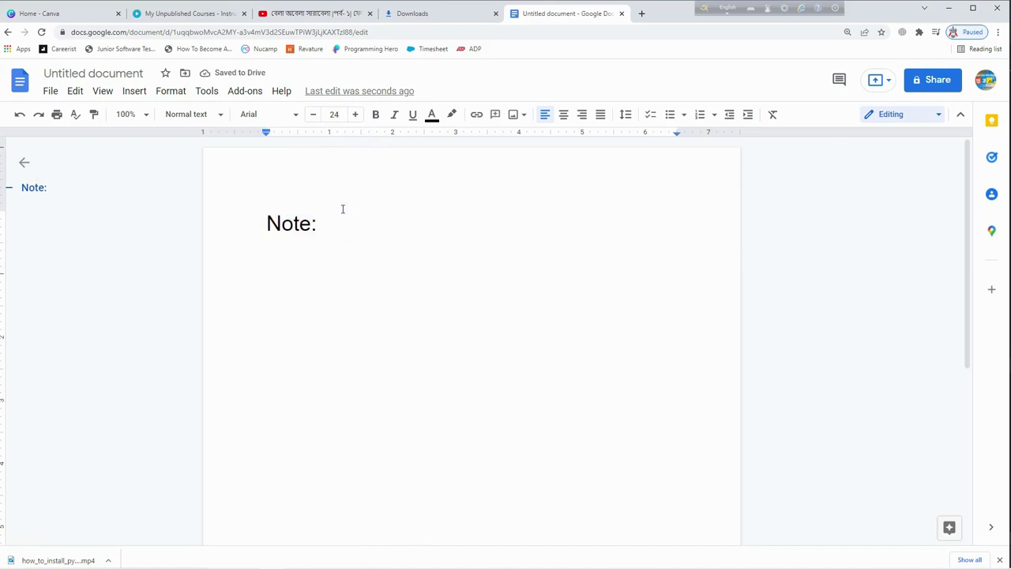
{"action": "key", "text": "Return"}
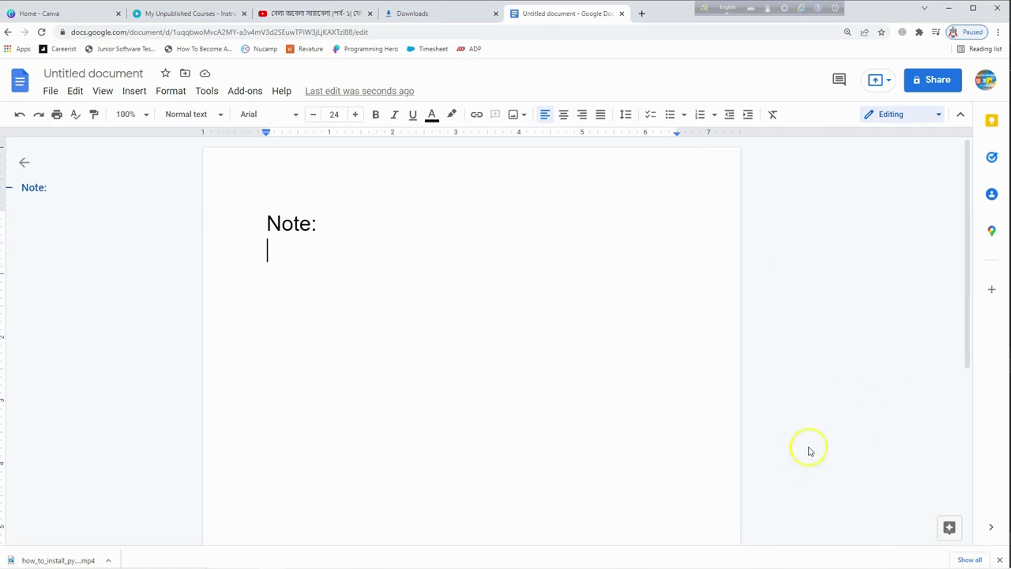
{"action": "left_click", "coordinate": [207, 91]}
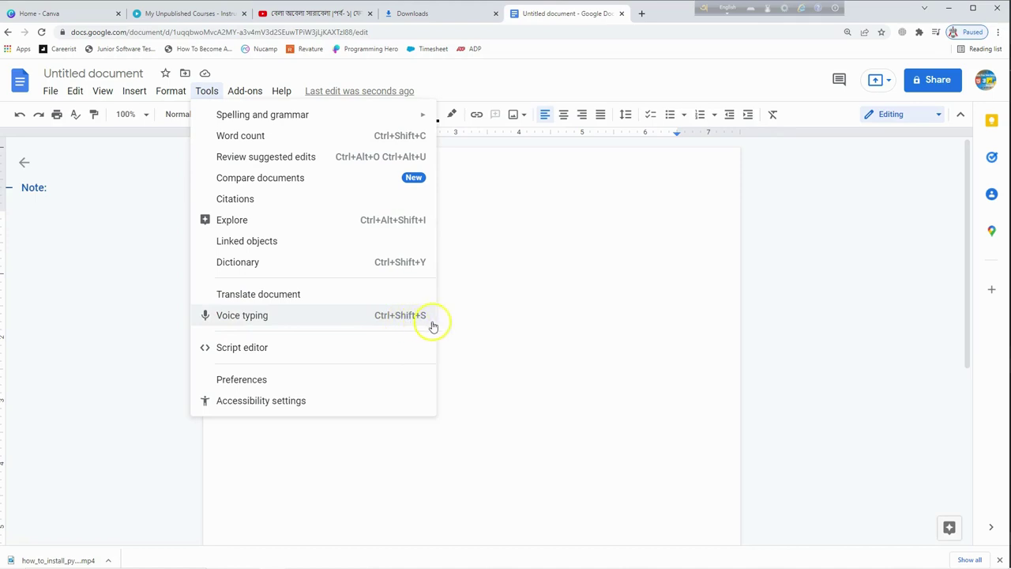
{"action": "left_click", "coordinate": [236, 320]}
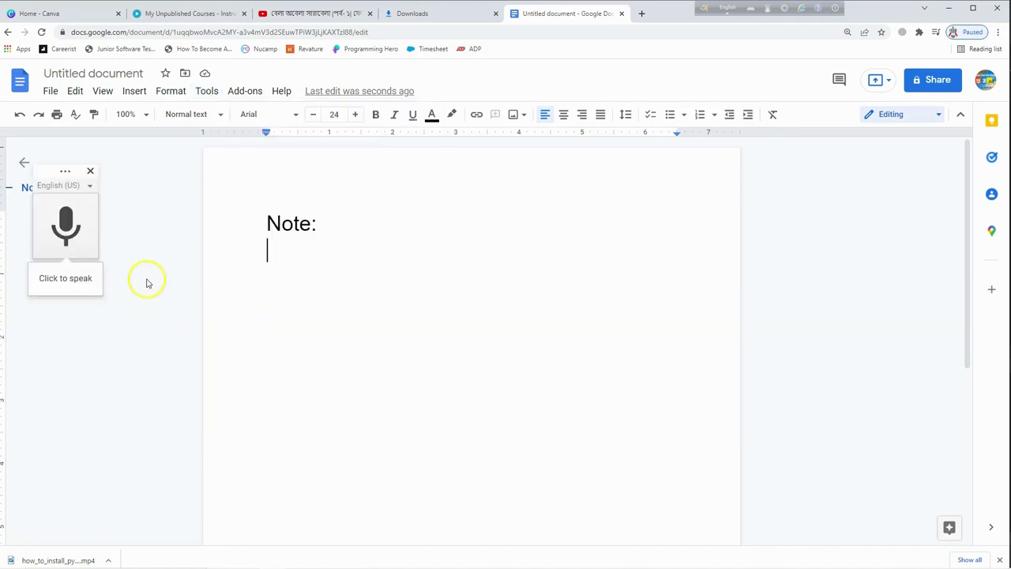
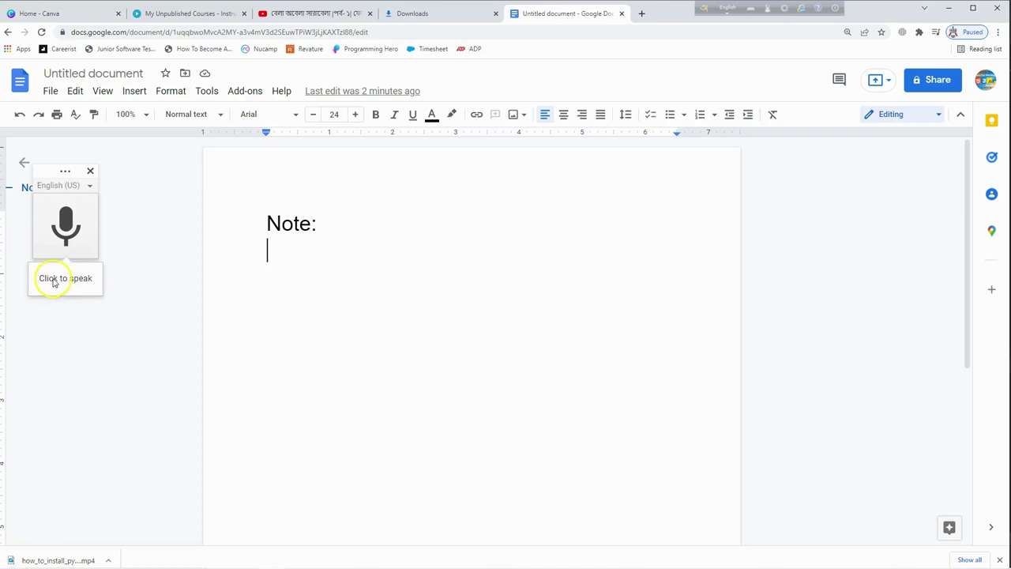
{"action": "left_click", "coordinate": [90, 170]}
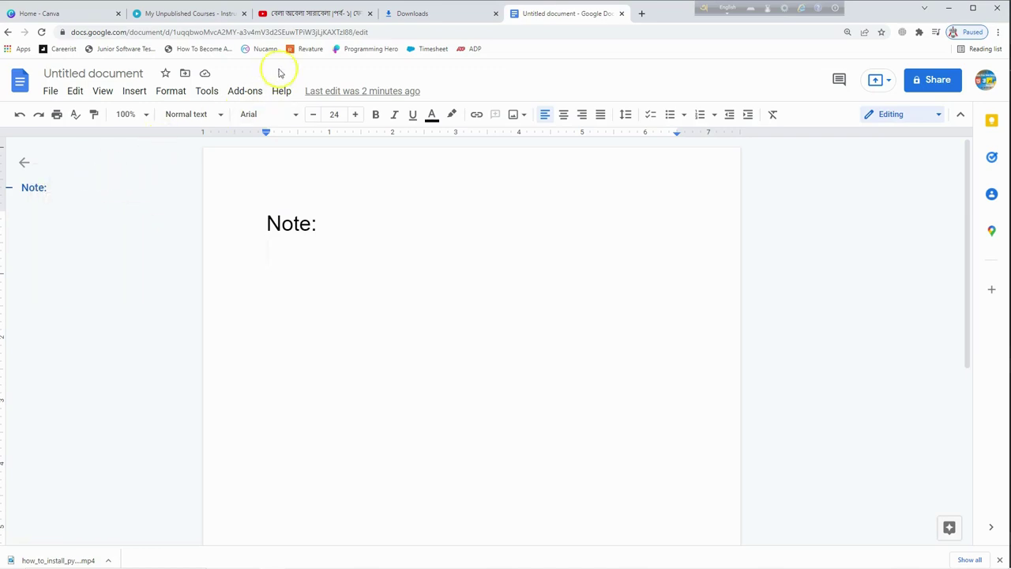
Step: Start voice typing in English (US) and dictate notes on Selenium, software testing and note taking below the heading
{"action": "left_click", "coordinate": [206, 92]}
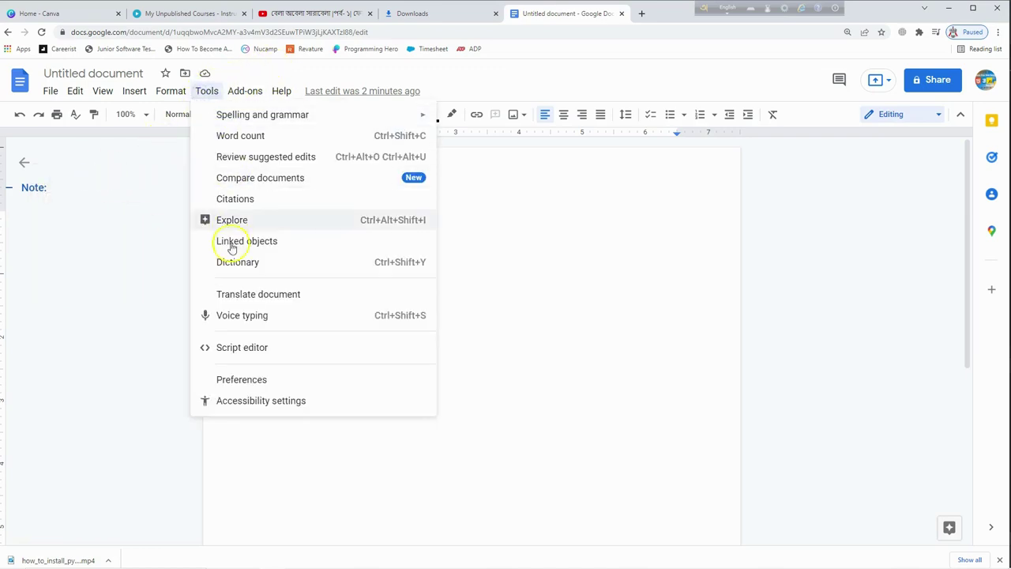
{"action": "left_click", "coordinate": [244, 316]}
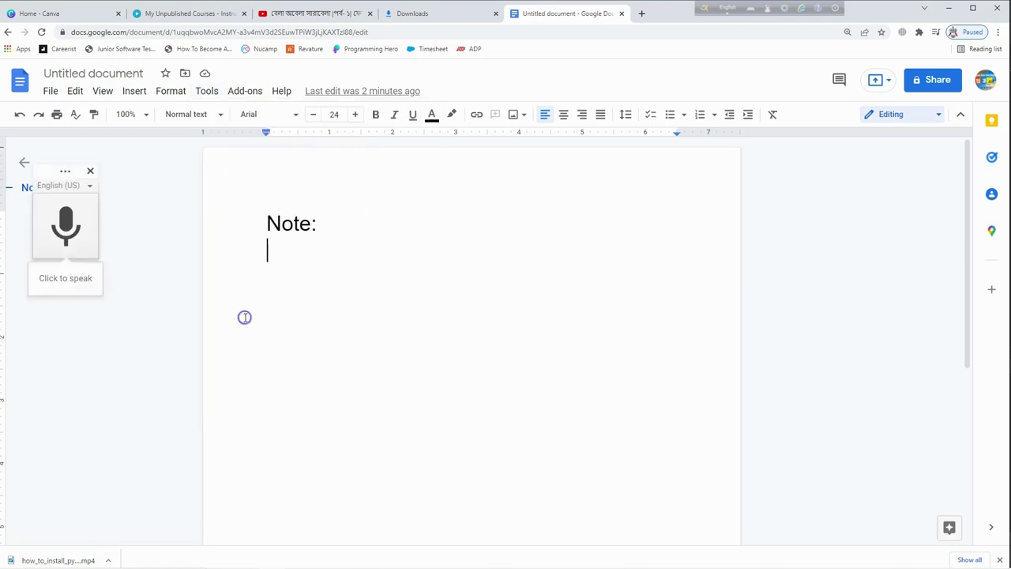
{"action": "left_click", "coordinate": [50, 277]}
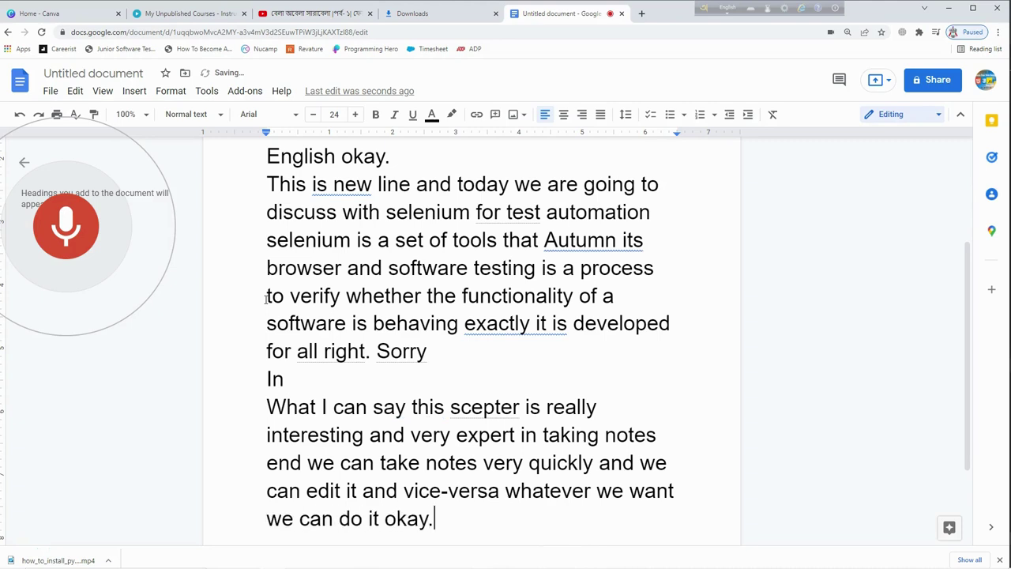
Step: Switch the keyboard input to Bangla (Bangladesh) and dictate Bangla phrases at the end of the notes with voice typing
{"action": "left_click", "coordinate": [725, 9]}
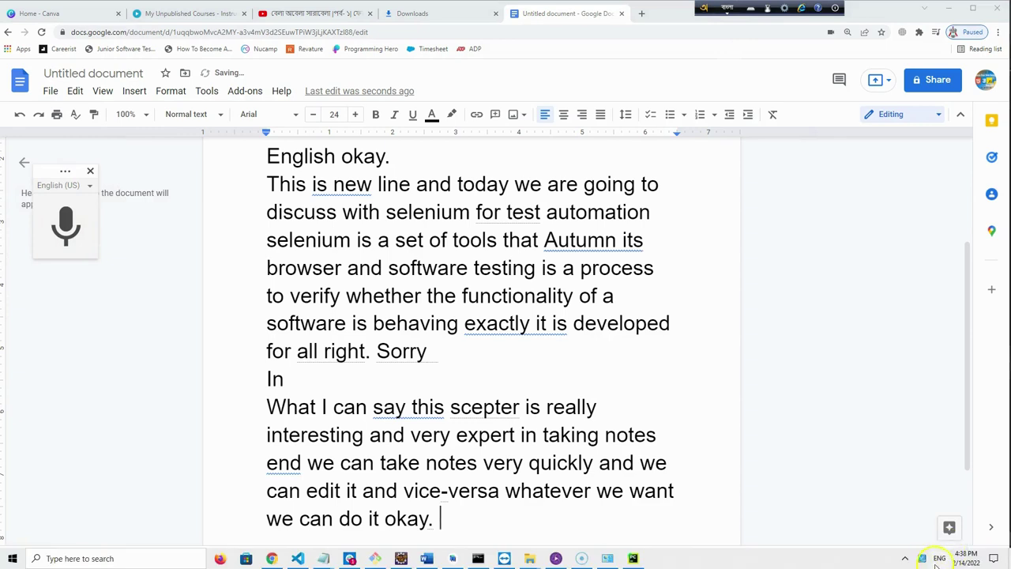
{"action": "left_click", "coordinate": [939, 559]}
{"action": "left_click", "coordinate": [922, 466]}
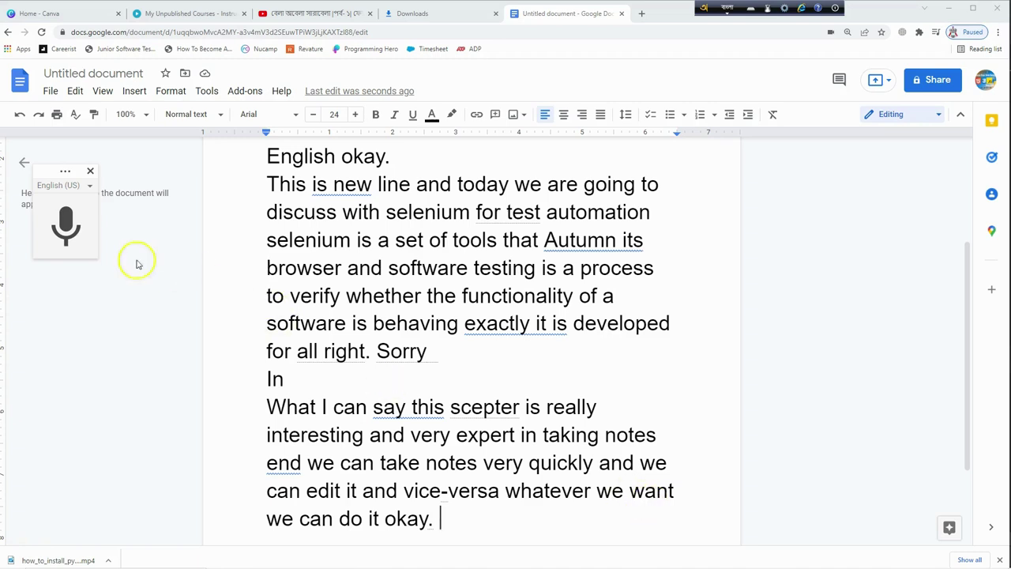
{"action": "left_click", "coordinate": [66, 228]}
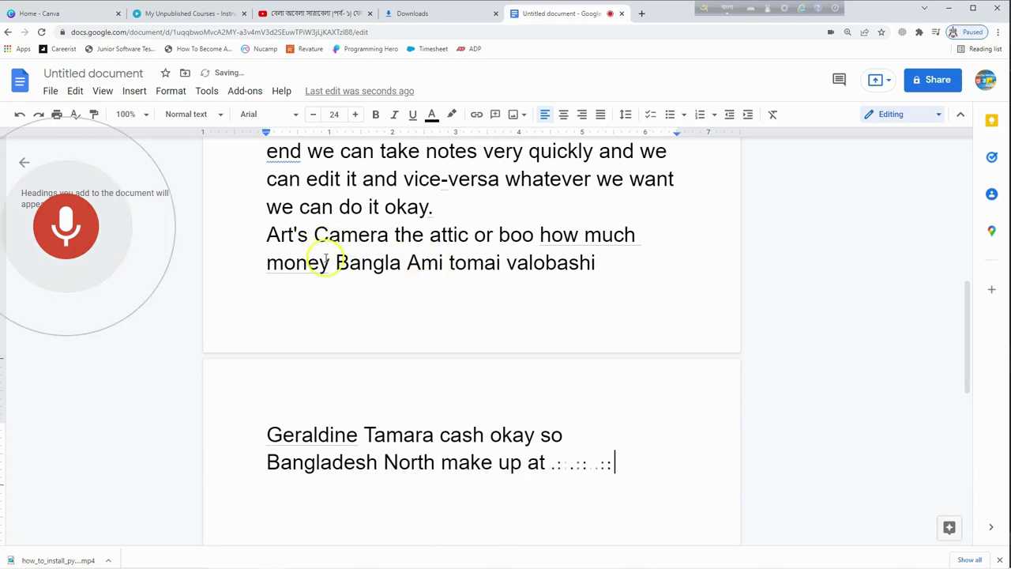
Step: Switch the keyboard input back to English (United States) and dictate further notes, including a passage about meeting friends, ending the recording when done
{"action": "left_click", "coordinate": [727, 8]}
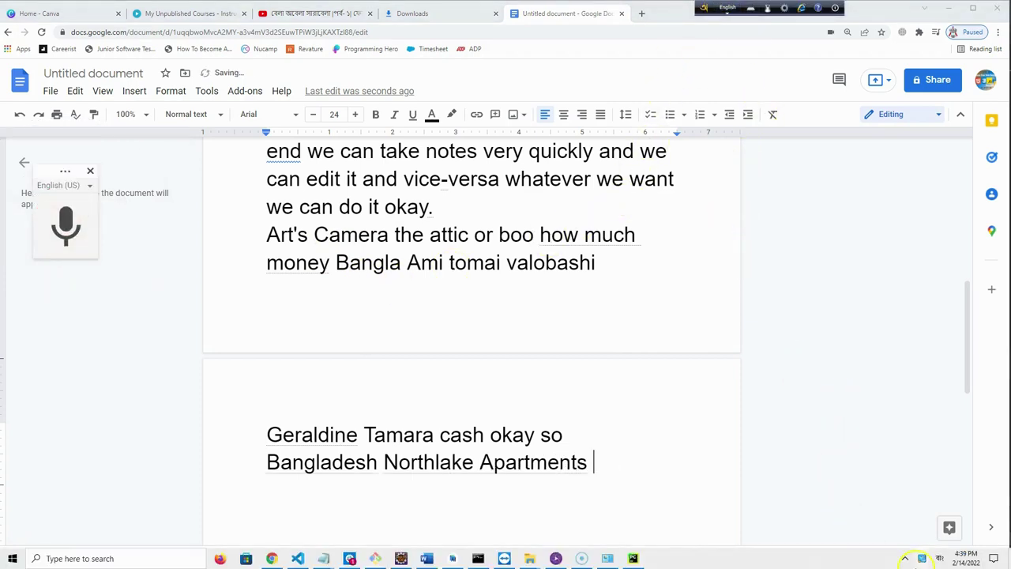
{"action": "left_click", "coordinate": [939, 559]}
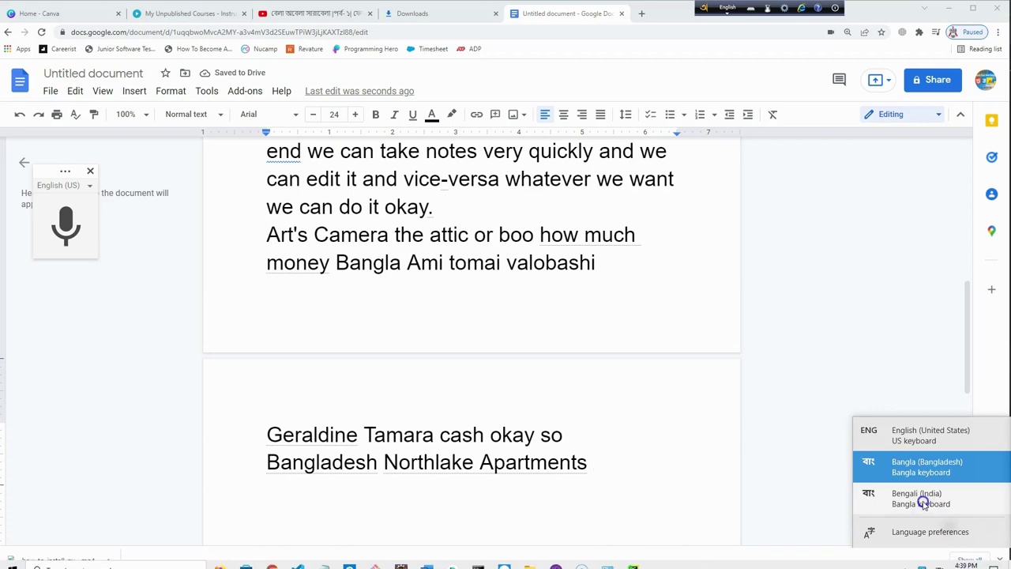
{"action": "left_click", "coordinate": [913, 429]}
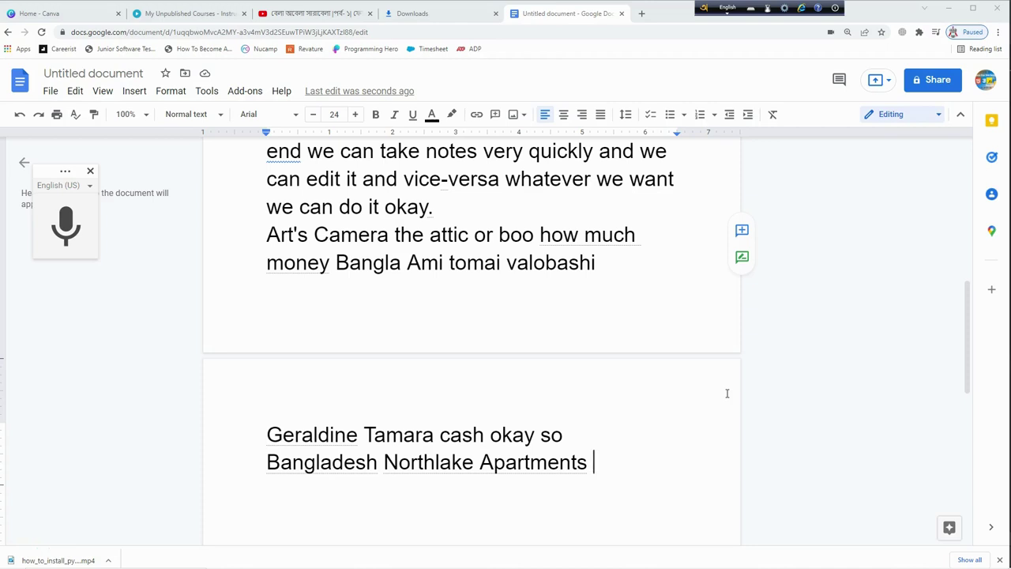
{"action": "left_click", "coordinate": [66, 226]}
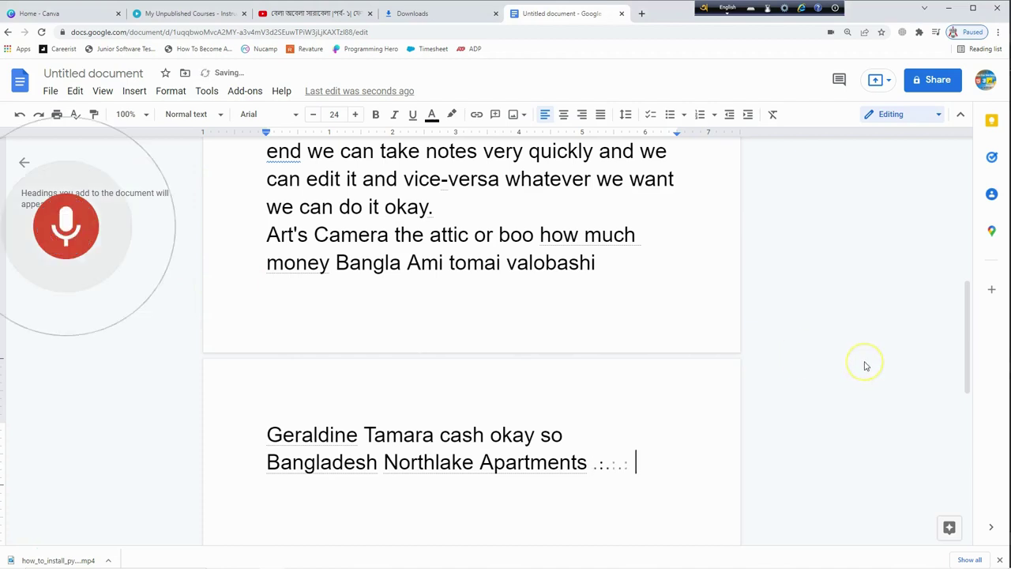
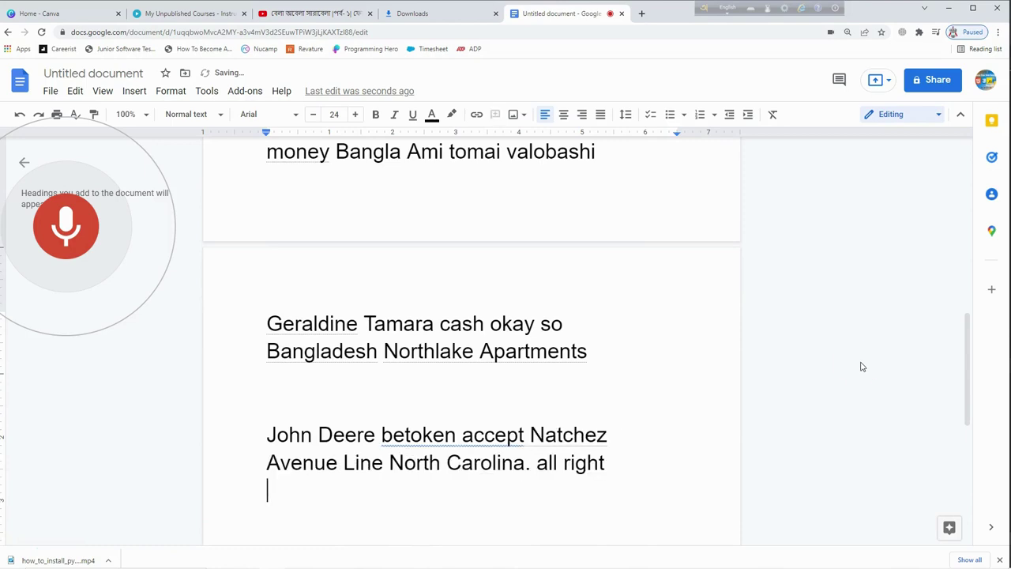
{"action": "left_click_drag", "start_coordinate": [854, 372], "coordinate": [846, 402]}
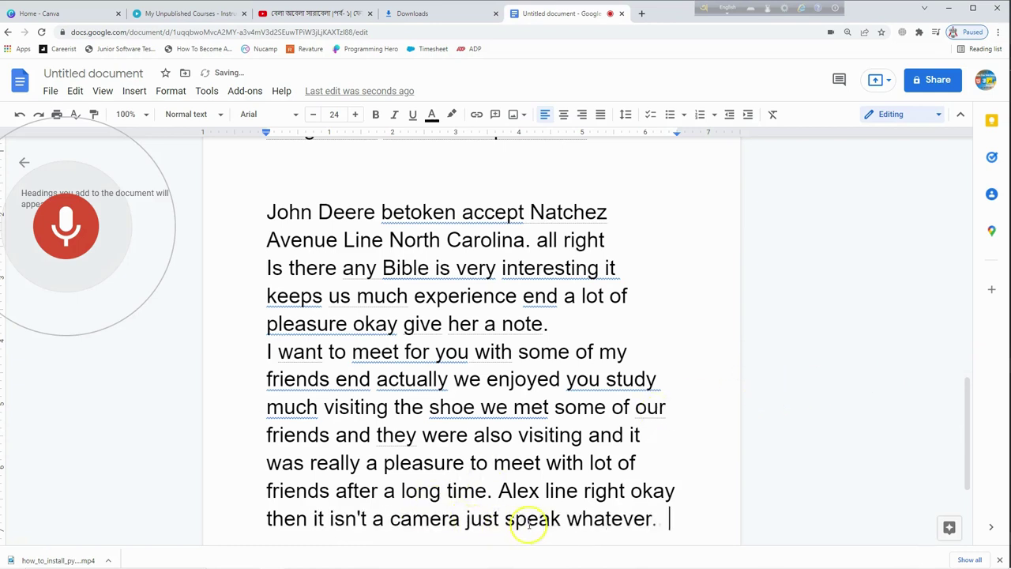
{"action": "left_click", "coordinate": [63, 219]}
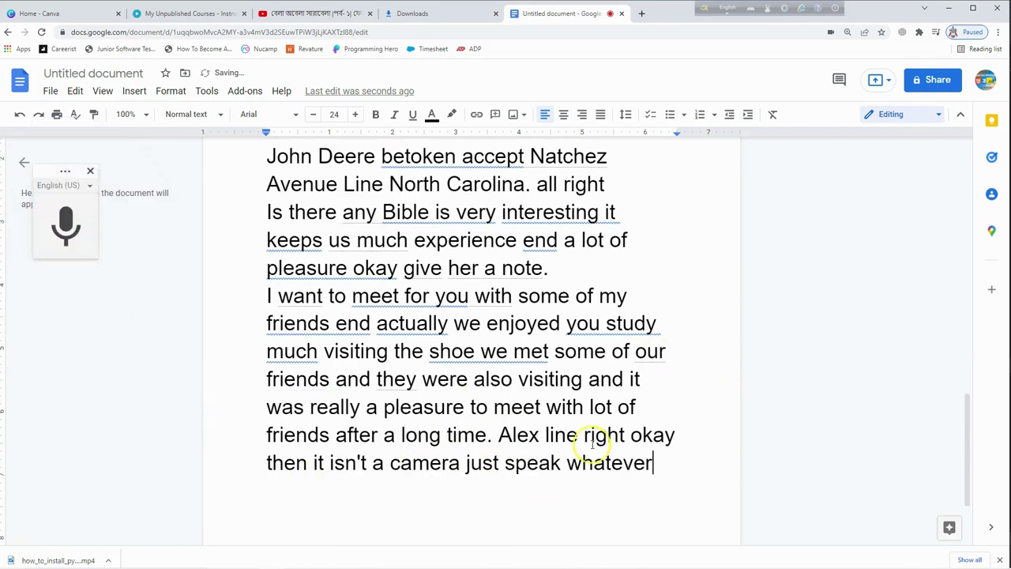
Step: Copy all of the document's text, from the last dictated line up to the "Note:" heading
{"action": "left_click_drag", "start_coordinate": [413, 494], "coordinate": [278, 249]}
{"action": "key", "text": "ctrl+c"}
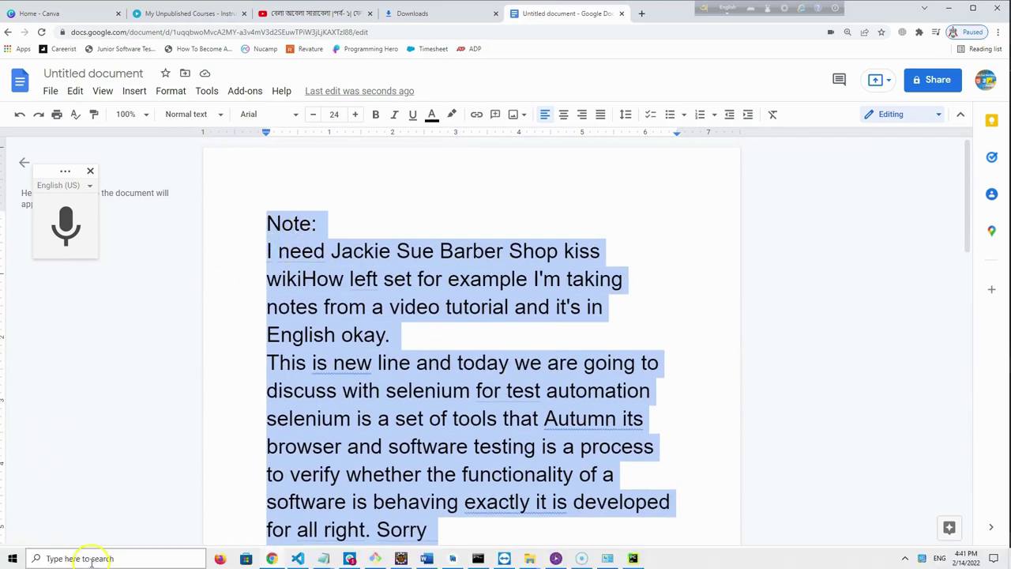
Step: Open Notepad, paste the copied notes into a blank file, and maximize the window
{"action": "left_click", "coordinate": [94, 557]}
{"action": "type", "text": "note"}
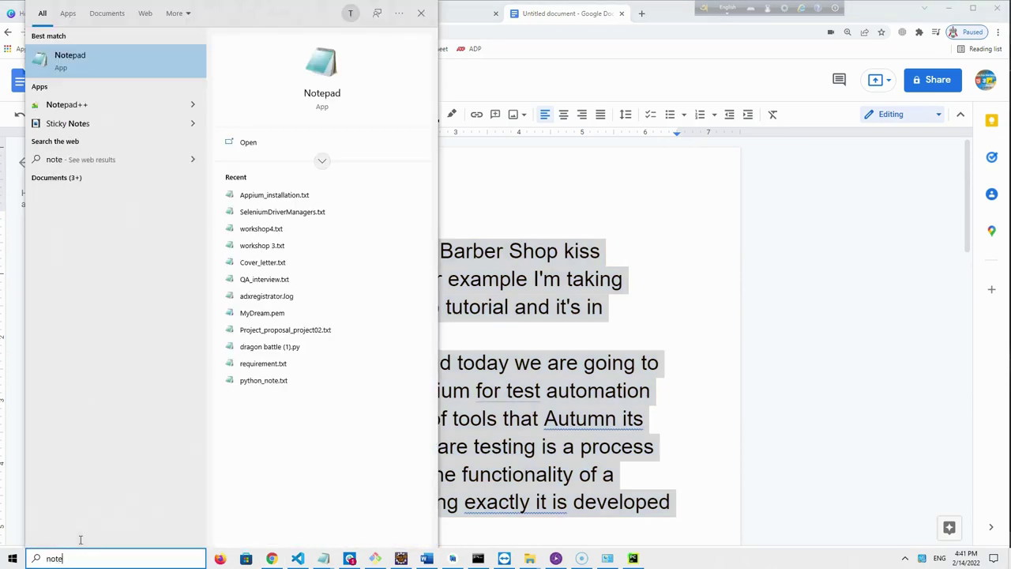
{"action": "key", "text": "Return"}
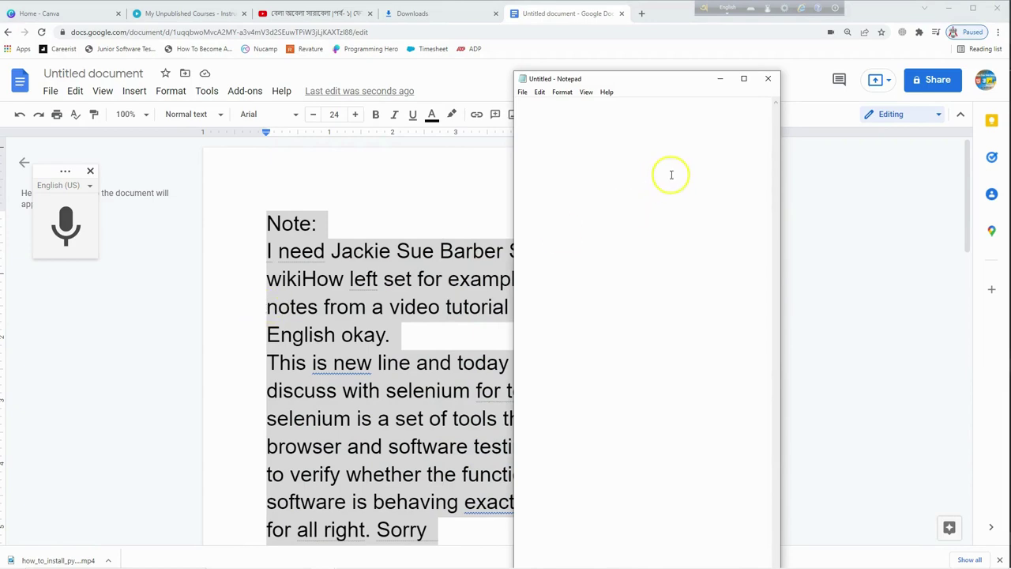
{"action": "left_click", "coordinate": [611, 143]}
{"action": "key", "text": "ctrl+v"}
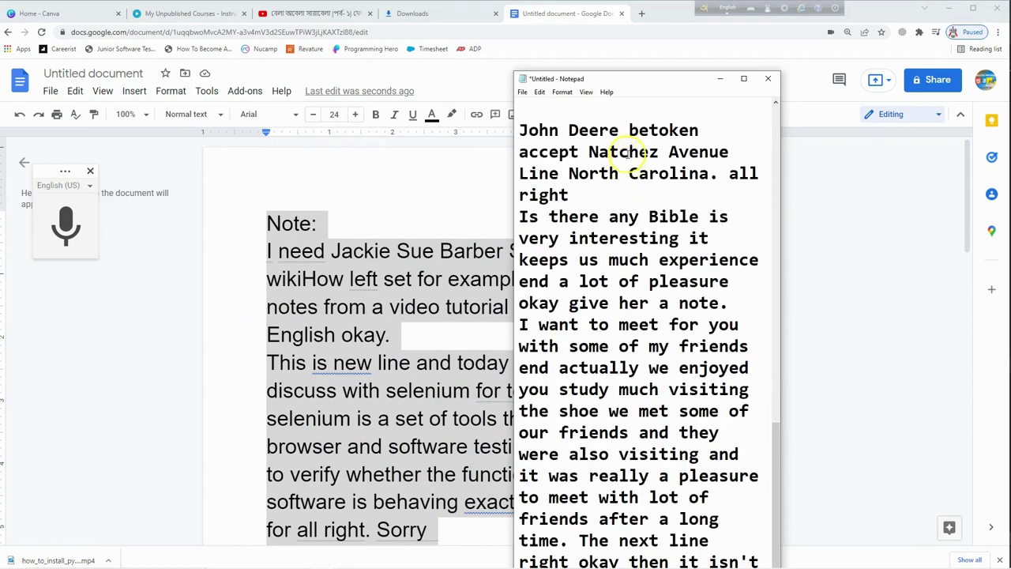
{"action": "left_click", "coordinate": [744, 78]}
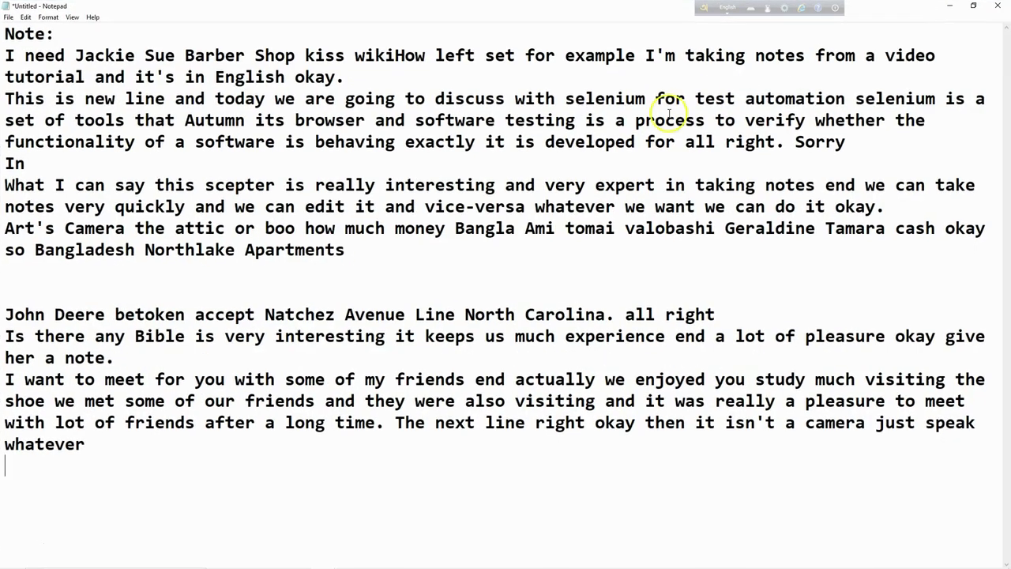
Step: Insert blank lines after "English okay.", after "In" with a period added to it, and after "her a note." to separate the paragraphs
{"action": "left_click", "coordinate": [367, 82]}
{"action": "key", "text": "Return"}
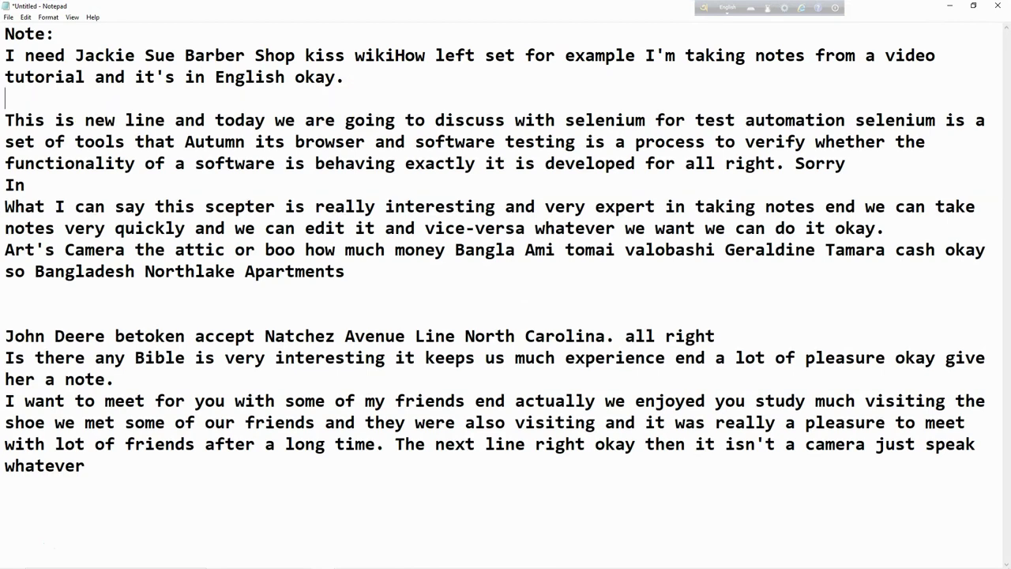
{"action": "left_click", "coordinate": [75, 186]}
{"action": "type", "text": "."}
{"action": "key", "text": "Return"}
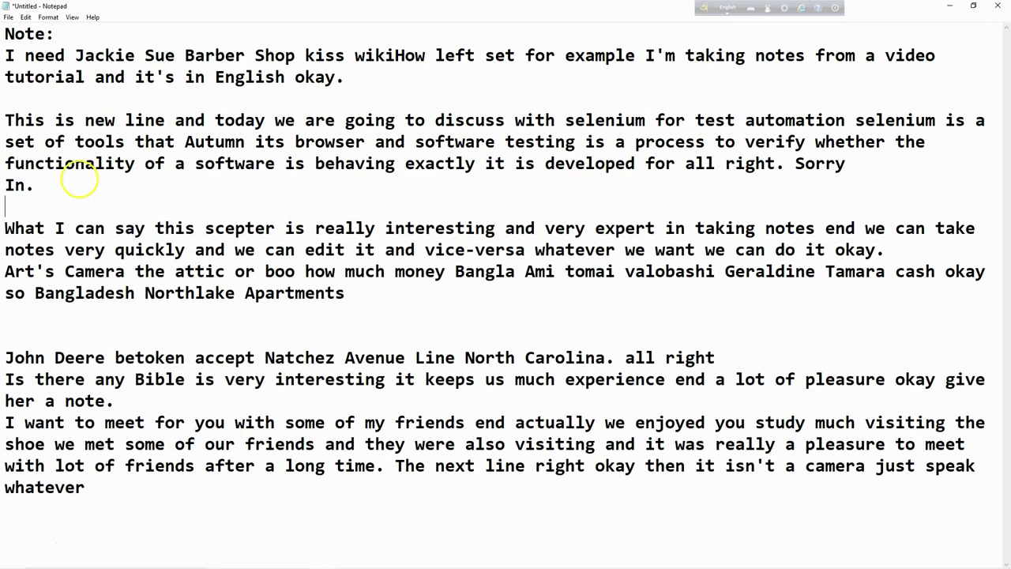
{"action": "left_click", "coordinate": [118, 401]}
{"action": "key", "text": "Return"}
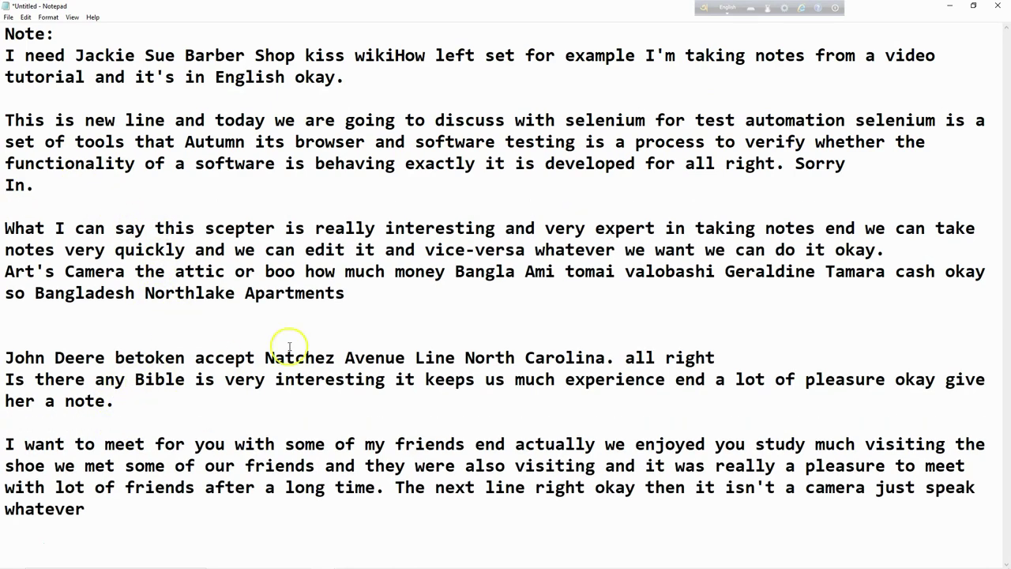